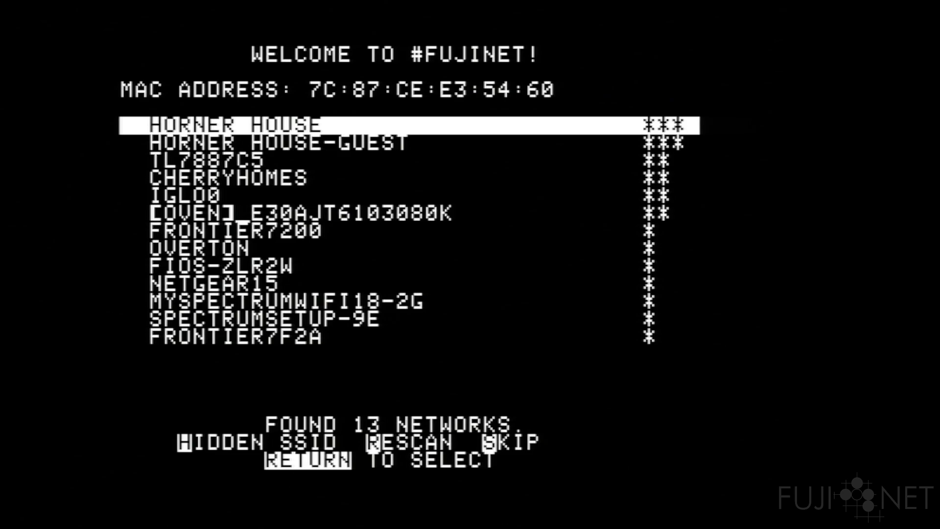
Step: Select the CHERRYHOMES network and submit its Wi-Fi password to connect
{"action": "key", "text": "Down"}
{"action": "key", "text": "Down"}
{"action": "key", "text": "Down"}
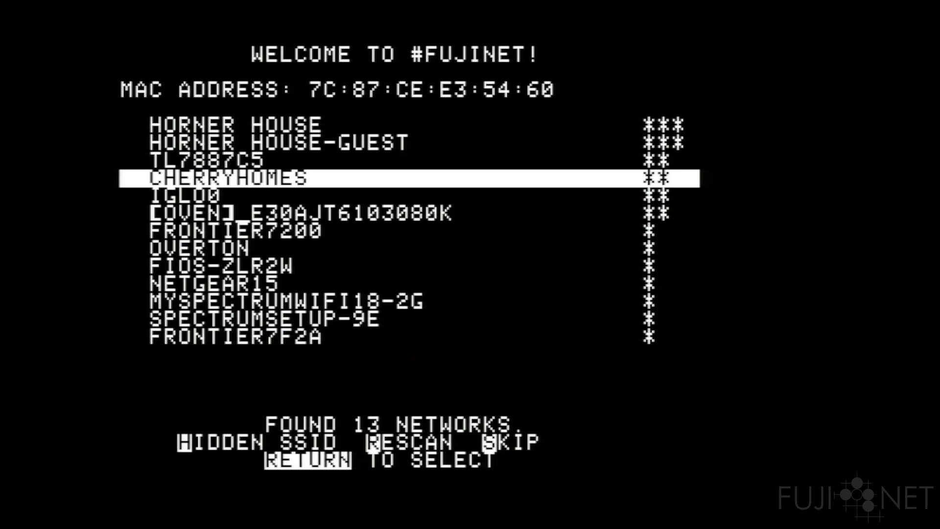
{"action": "key", "text": "Return"}
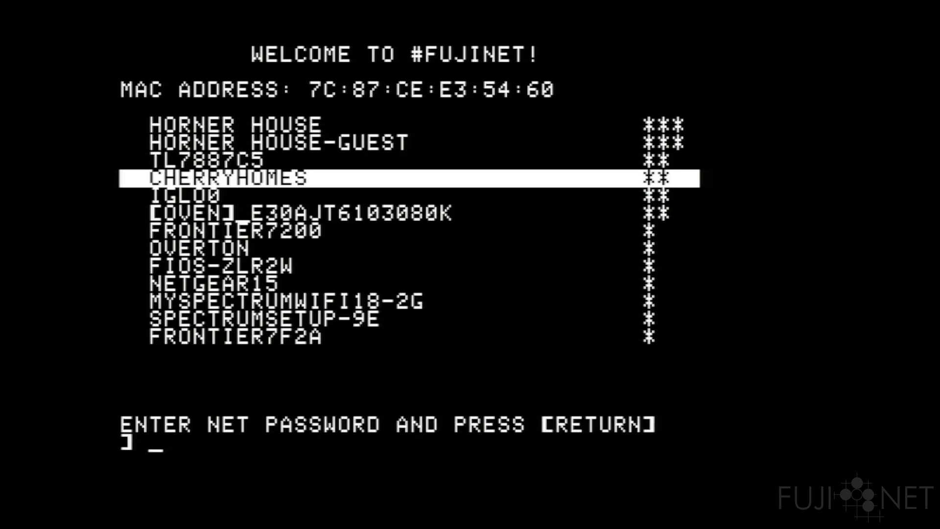
{"action": "type", "text": "**********"}
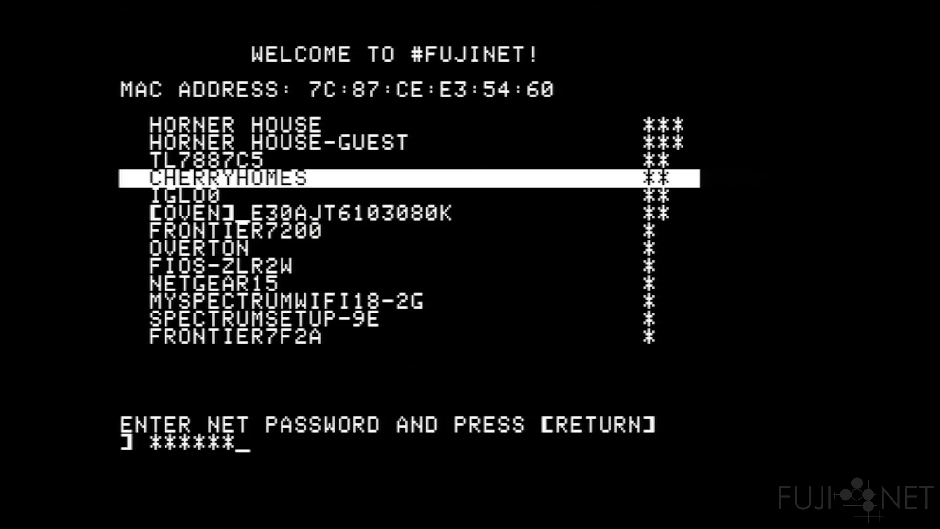
{"action": "key", "text": "Return"}
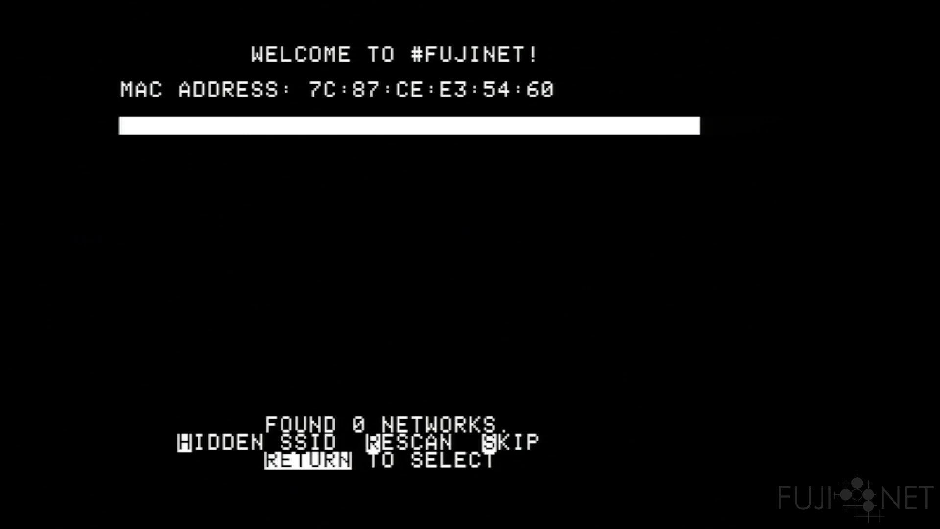
Step: Rescan networks, pick CHERRYHOMES from the 16 found, and resubmit its Wi-Fi password
{"action": "key", "text": "r"}
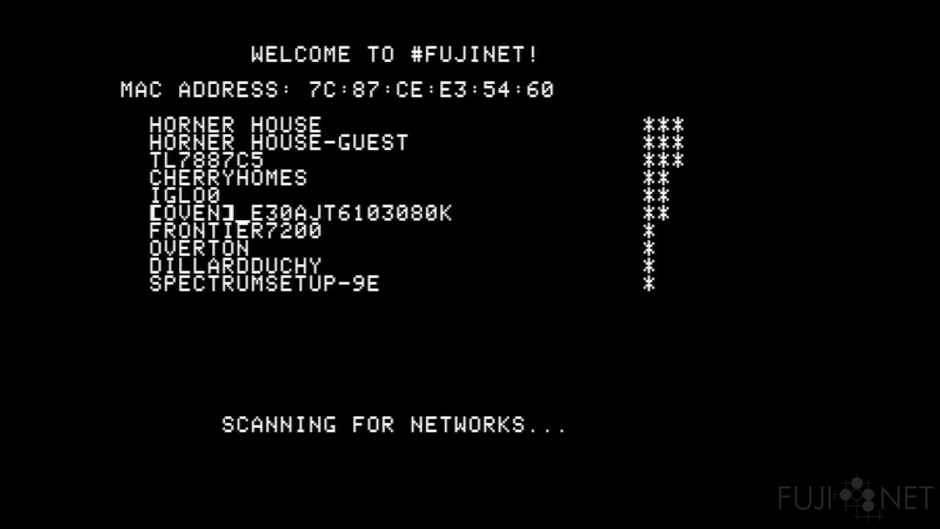
{"action": "key", "text": "Down"}
{"action": "key", "text": "Down"}
{"action": "key", "text": "Down"}
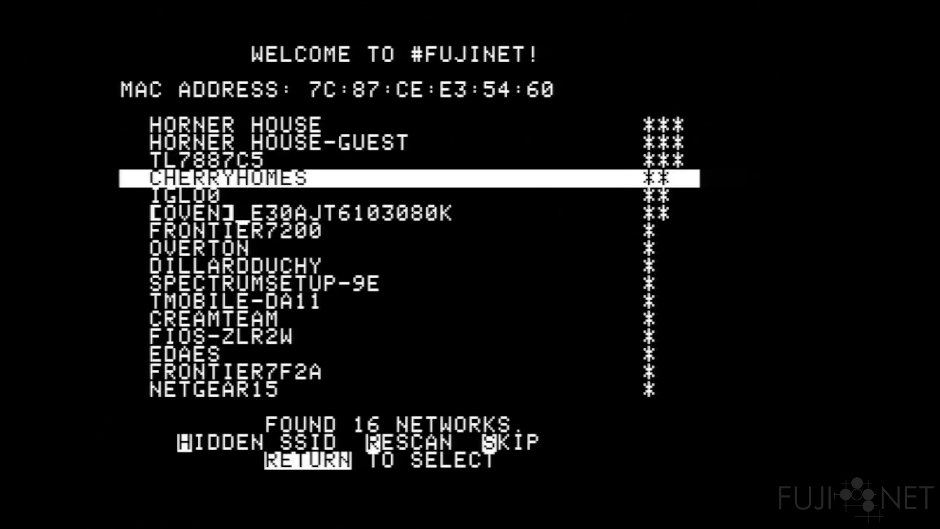
{"action": "key", "text": "Return"}
{"action": "type", "text": "****"}
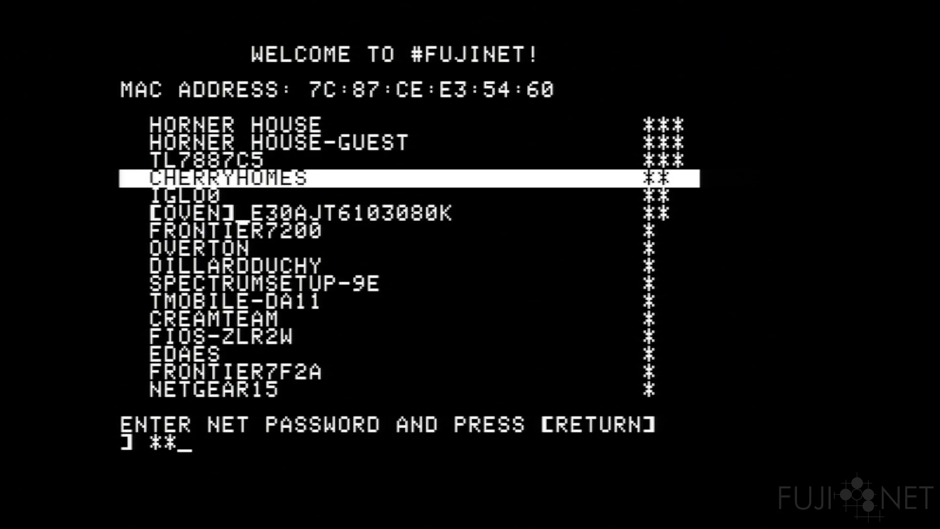
{"action": "type", "text": "******"}
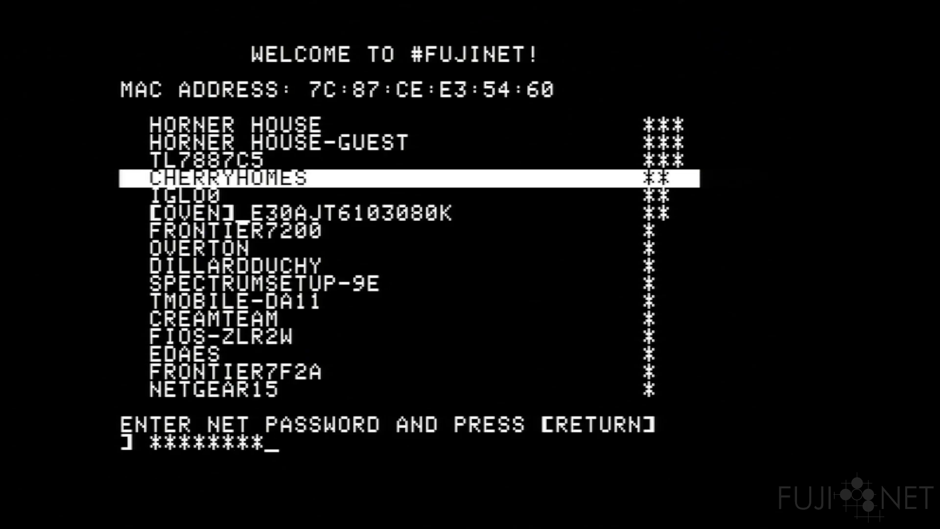
{"action": "key", "text": "Return"}
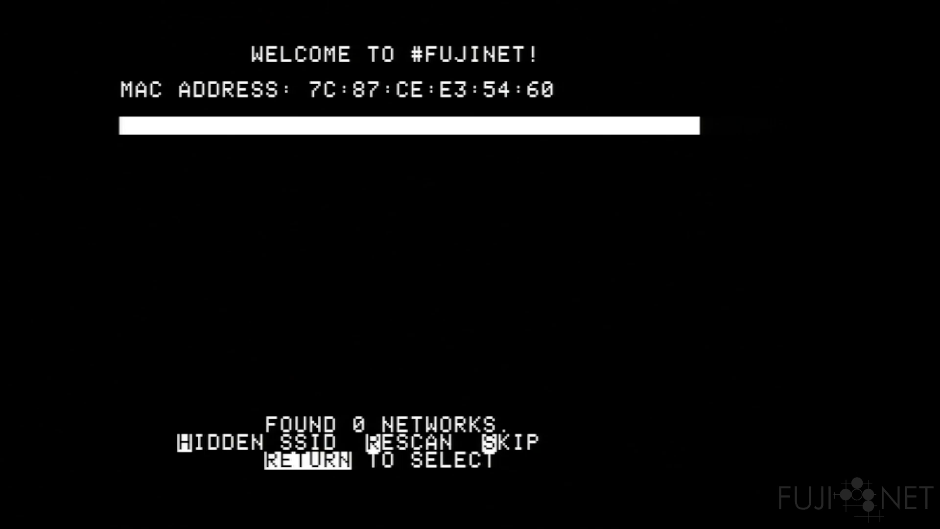
{"action": "key", "text": "r"}
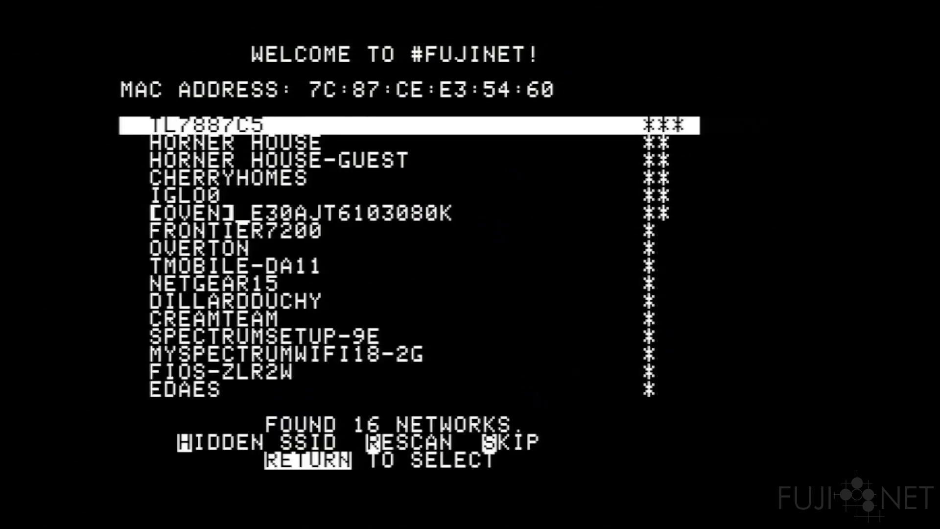
Step: Choose CHERRYHOMES from the rescanned list and enter its Wi-Fi password to connect
{"action": "key", "text": "Down"}
{"action": "key", "text": "Down"}
{"action": "key", "text": "Down"}
{"action": "key", "text": "Return"}
{"action": "type", "text": "******"}
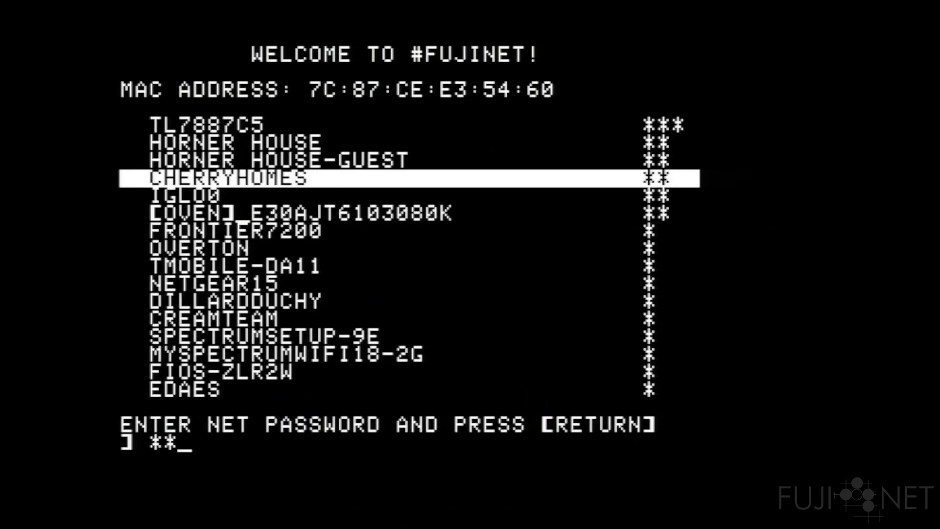
{"action": "type", "text": "****"}
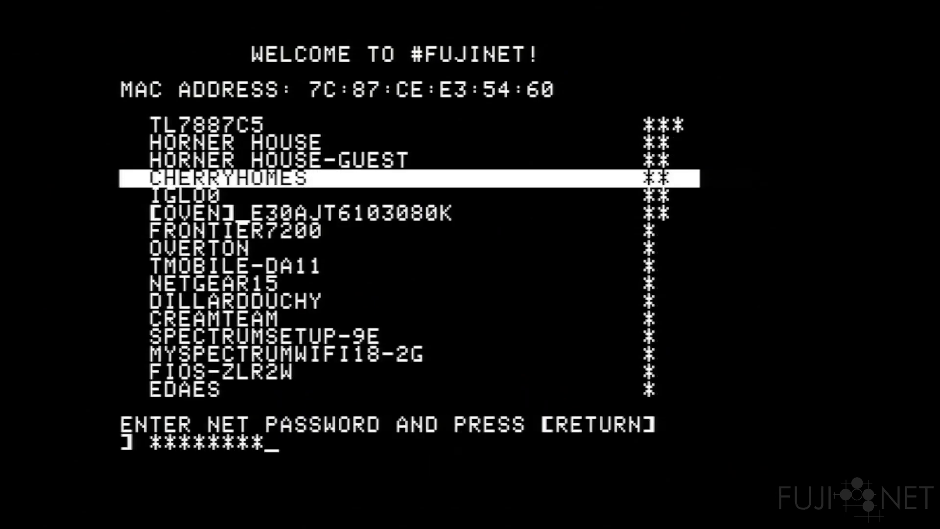
{"action": "key", "text": "Return"}
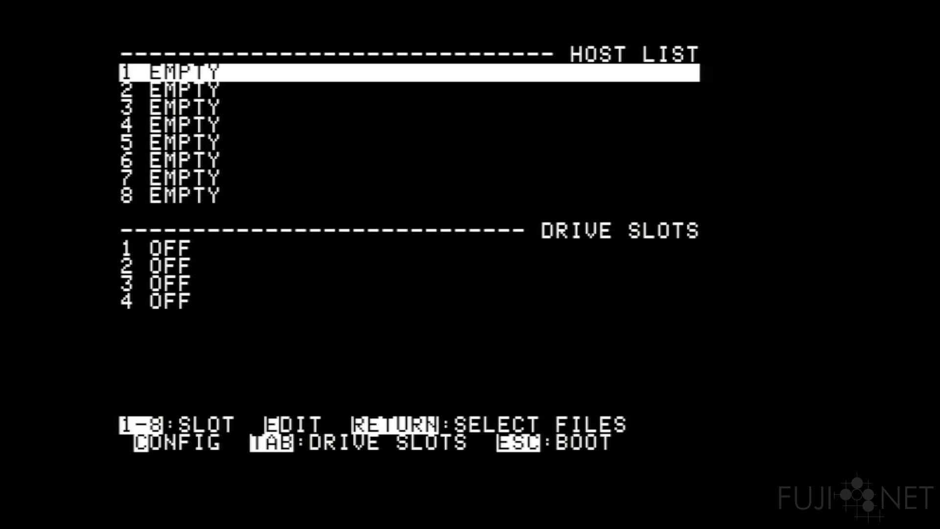
Step: Name host slot 1 SD
{"action": "type", "text": "e"}
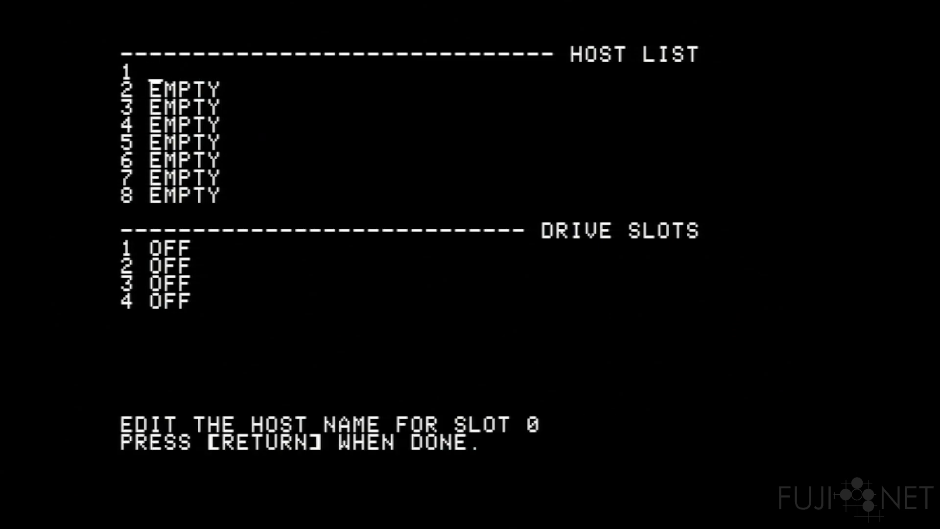
{"action": "type", "text": "SD"}
{"action": "key", "text": "Return"}
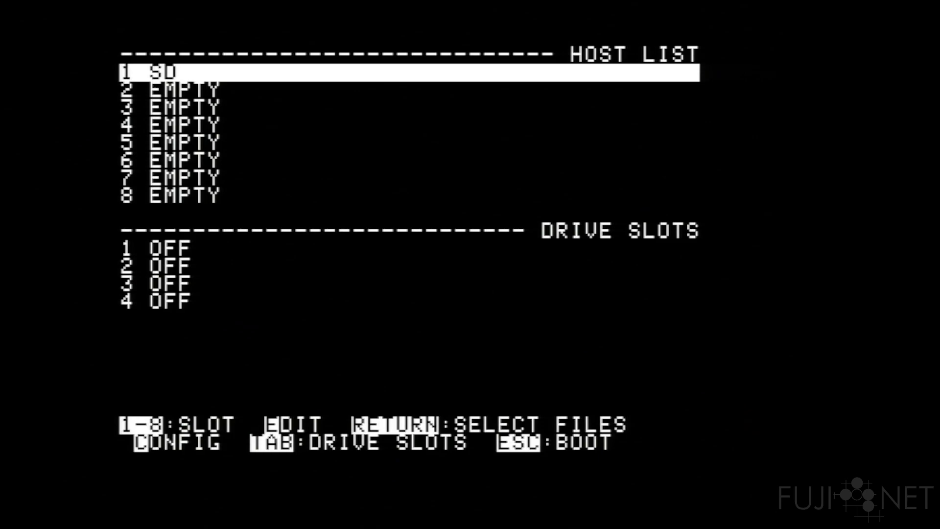
{"action": "key", "text": "Down"}
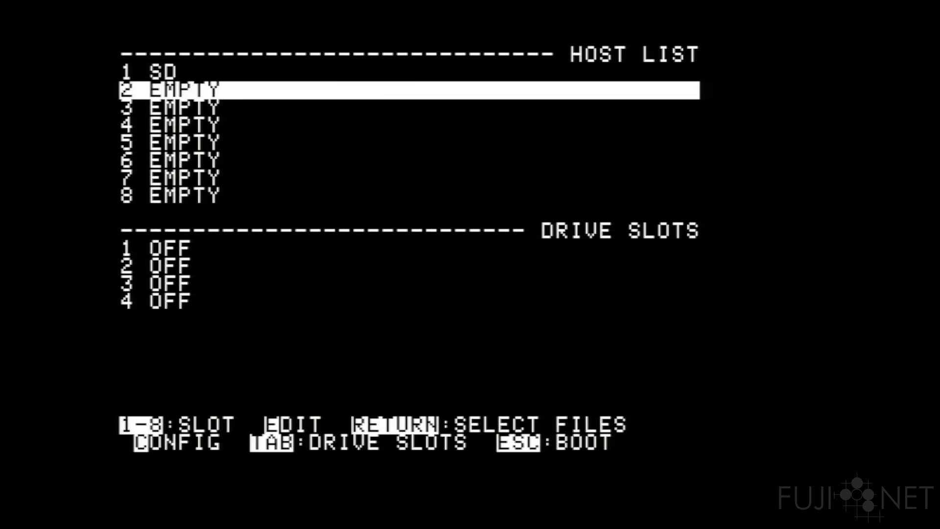
Step: Set host slot 2 to APPS.IRATA.ONLINE in uppercase, fixing typing mistakes
{"action": "key", "text": "e"}
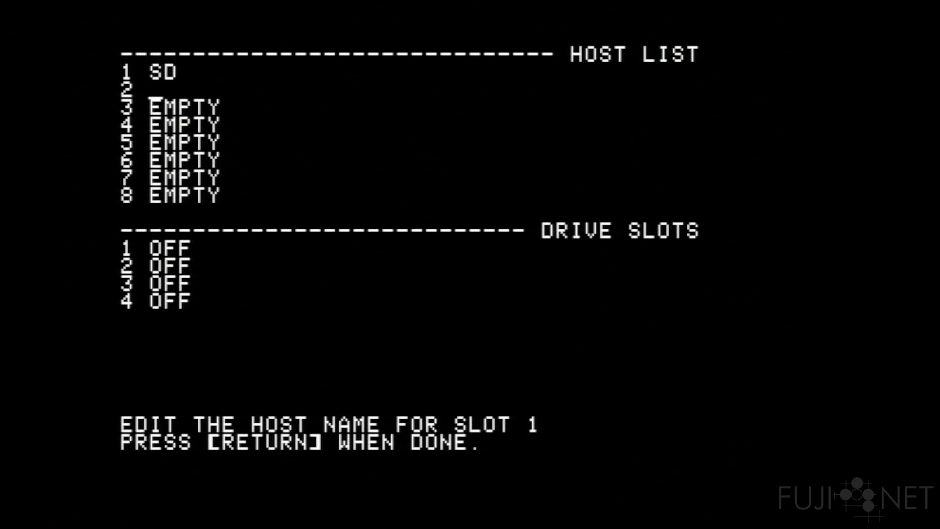
{"action": "type", "text": "apps.irata.onl"}
{"action": "key", "text": "BackSpace"}
{"action": "key", "text": "BackSpace"}
{"action": "key", "text": "BackSpace"}
{"action": "key", "text": "BackSpace"}
{"action": "key", "text": "BackSpace"}
{"action": "key", "text": "BackSpace"}
{"action": "key", "text": "BackSpace"}
{"action": "key", "text": "BackSpace"}
{"action": "key", "text": "BackSpace"}
{"action": "key", "text": "BackSpace"}
{"action": "key", "text": "BackSpace"}
{"action": "key", "text": "BackSpace"}
{"action": "key", "text": "BackSpace"}
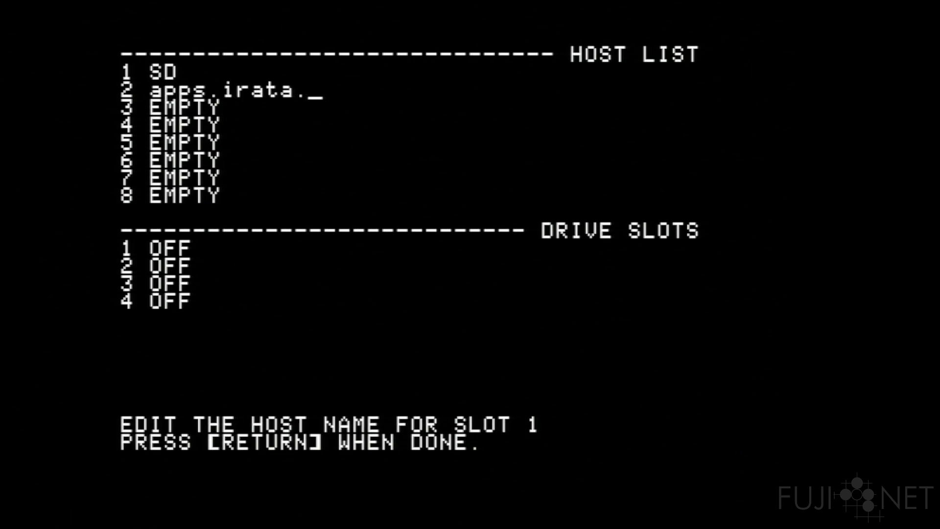
{"action": "key", "text": "BackSpace"}
{"action": "type", "text": "A"}
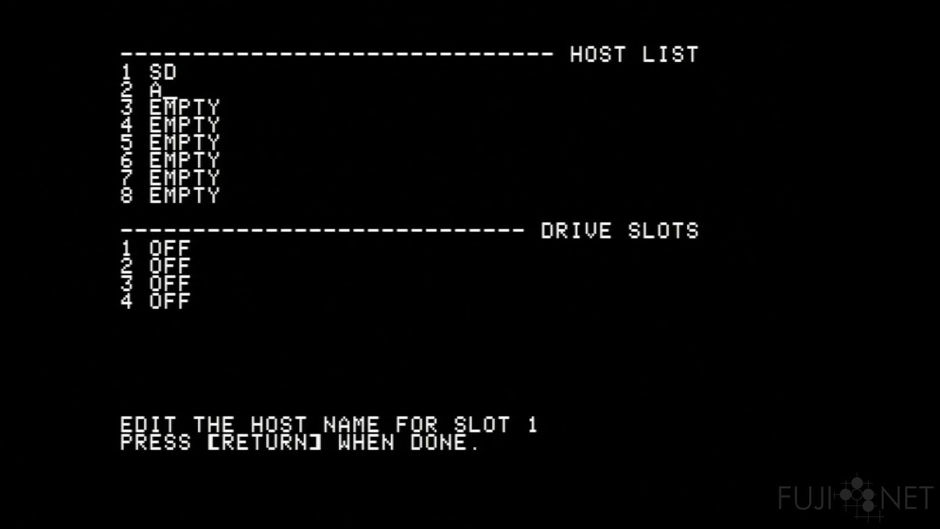
{"action": "type", "text": "PPS.IR"}
{"action": "key", "text": "BackSpace"}
{"action": "type", "text": "IRATA.ONLINE"}
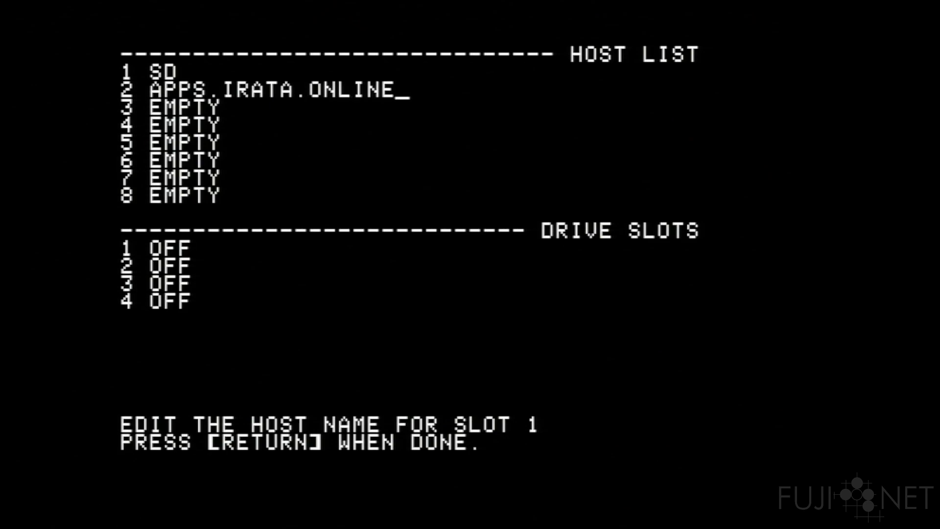
{"action": "key", "text": "Return"}
{"action": "key", "text": "Return"}
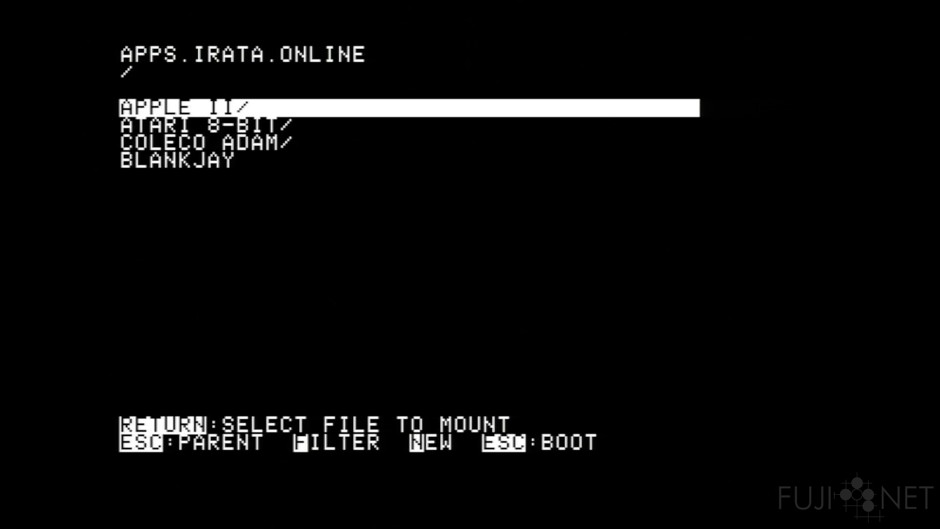
Step: Open APPLE II/GAMES, choose TOTAL REPLAY V5.0-ALPHA.3.HDV, and select drive slot 1
{"action": "key", "text": "Return"}
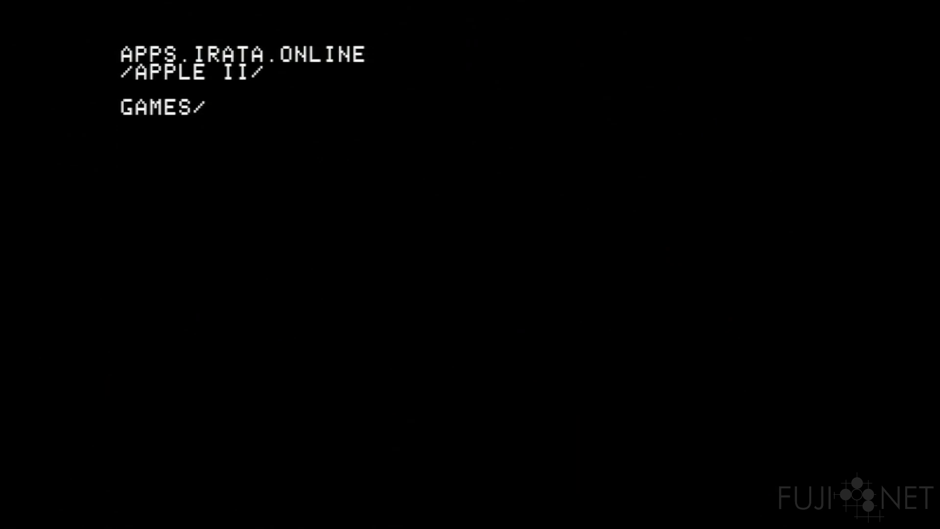
{"action": "key", "text": "Return"}
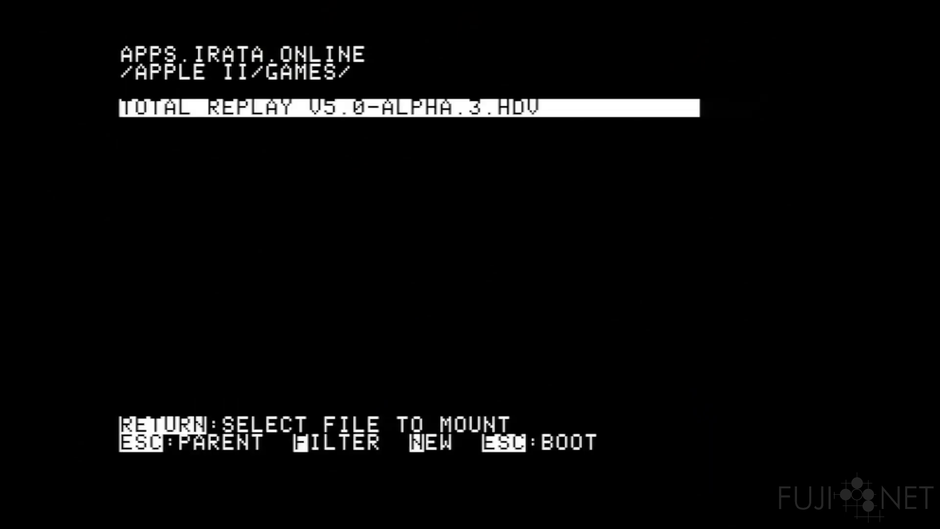
{"action": "key", "text": "Return"}
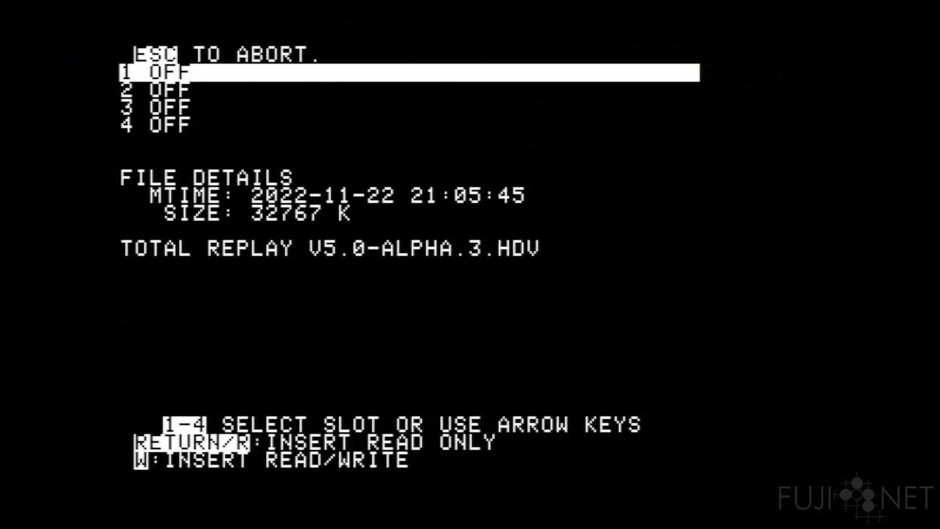
{"action": "key", "text": "Down"}
{"action": "key", "text": "Down"}
{"action": "key", "text": "Down"}
{"action": "key", "text": "Down"}
Step: Mount the image read-only in slot 1, review the CHERRYHOMES config, then boot
{"action": "key", "text": "Return"}
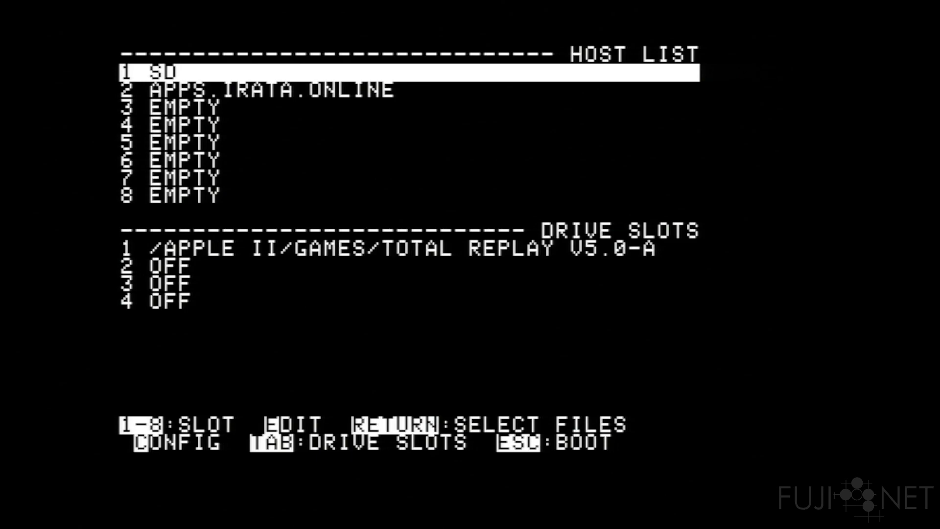
{"action": "key", "text": "c"}
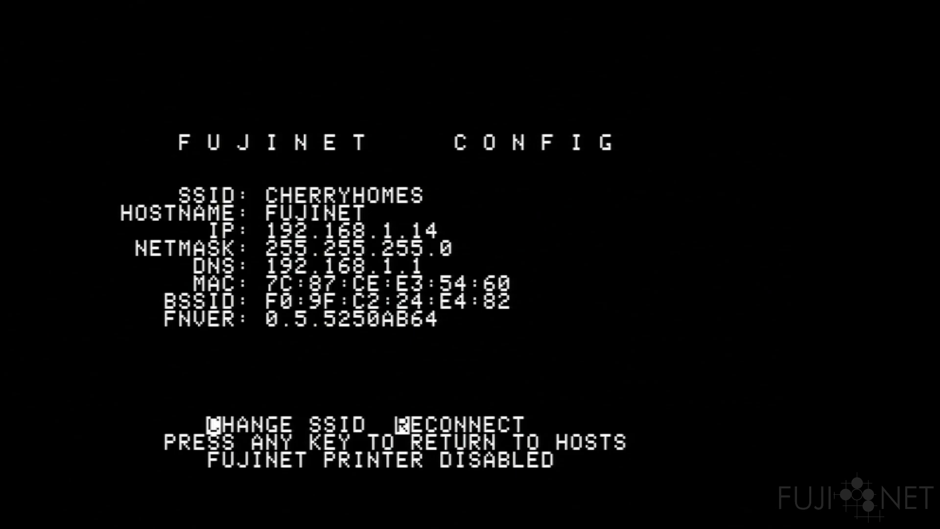
{"action": "key", "text": "Escape"}
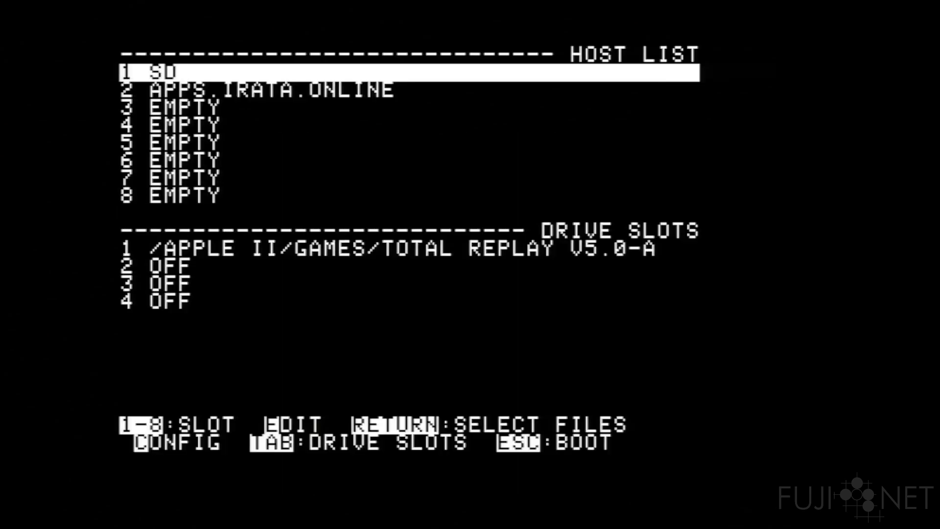
{"action": "key", "text": "Escape"}
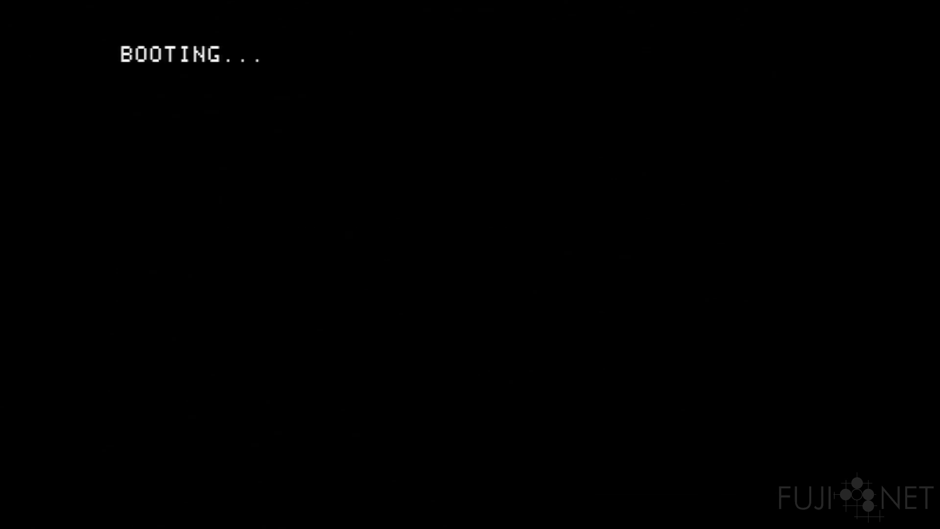